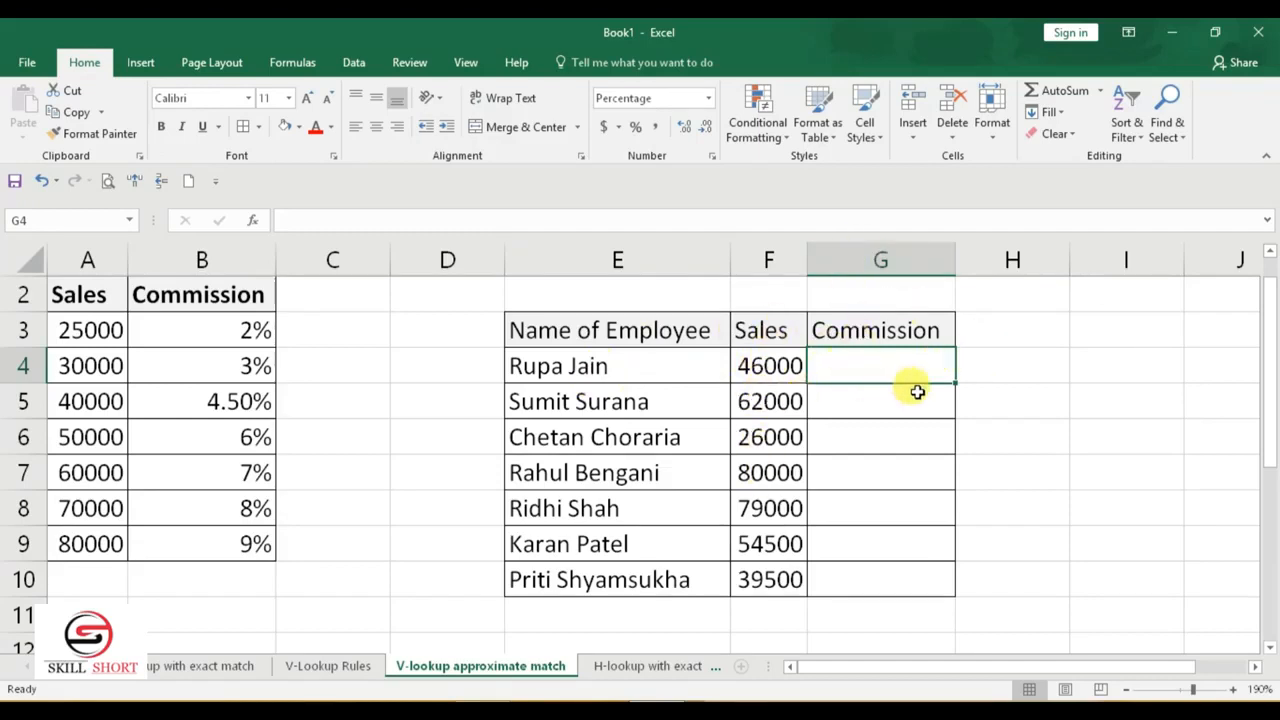
# Start a VLOOKUP formula in cell G4 with the first employee's sales in F4 as the lookup value.
pyautogui.click(787, 361)
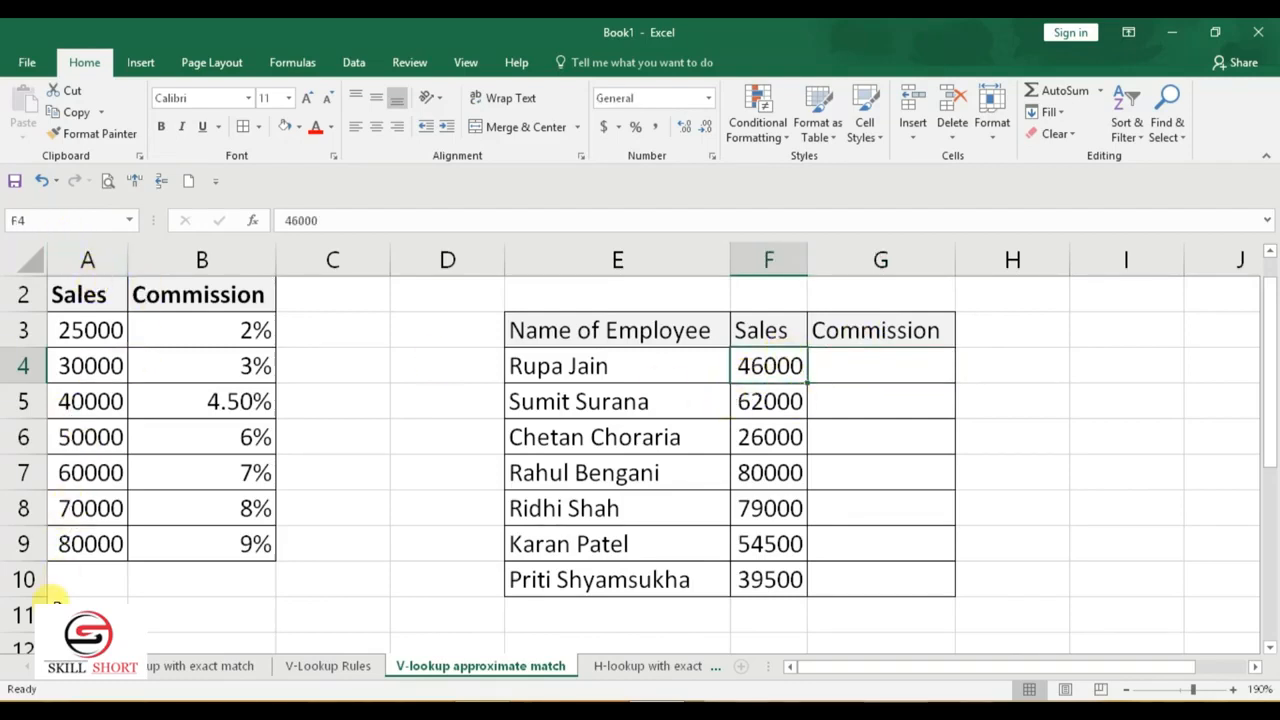
pyautogui.click(880, 364)
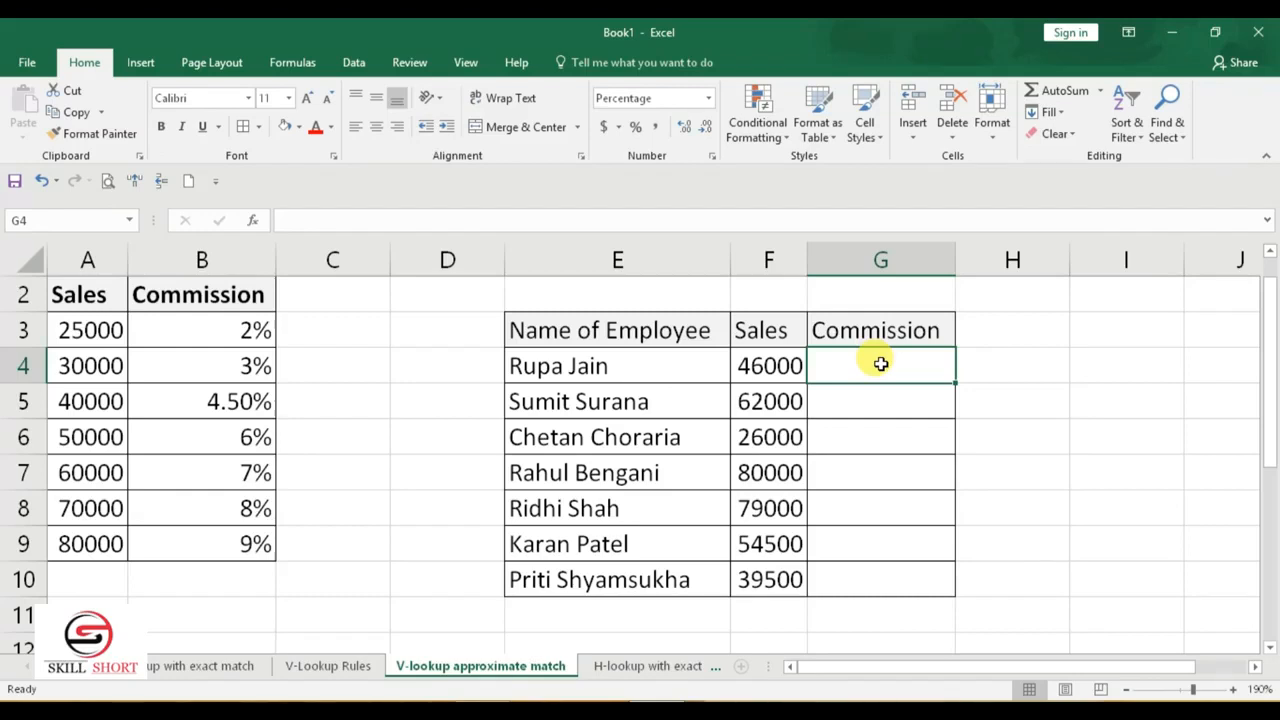
pyautogui.write('=')
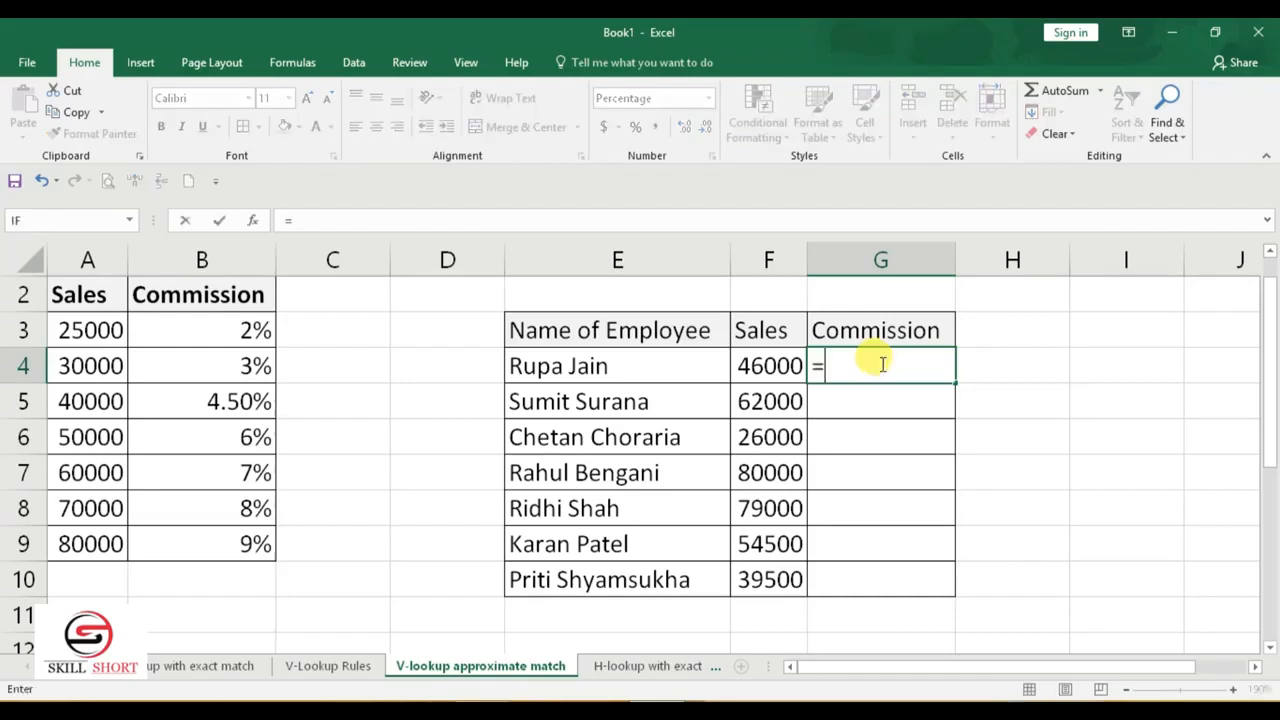
pyautogui.write('vlookup')
pyautogui.press('Tab')
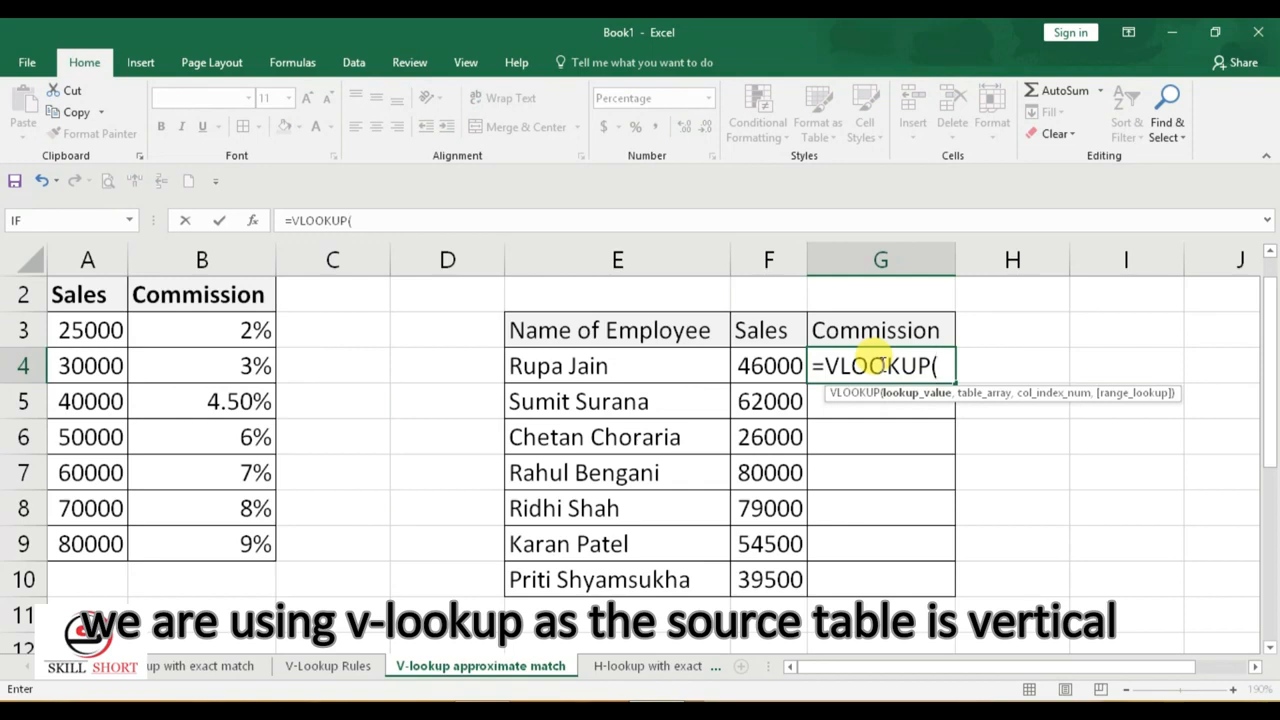
pyautogui.click(766, 361)
pyautogui.write(',')
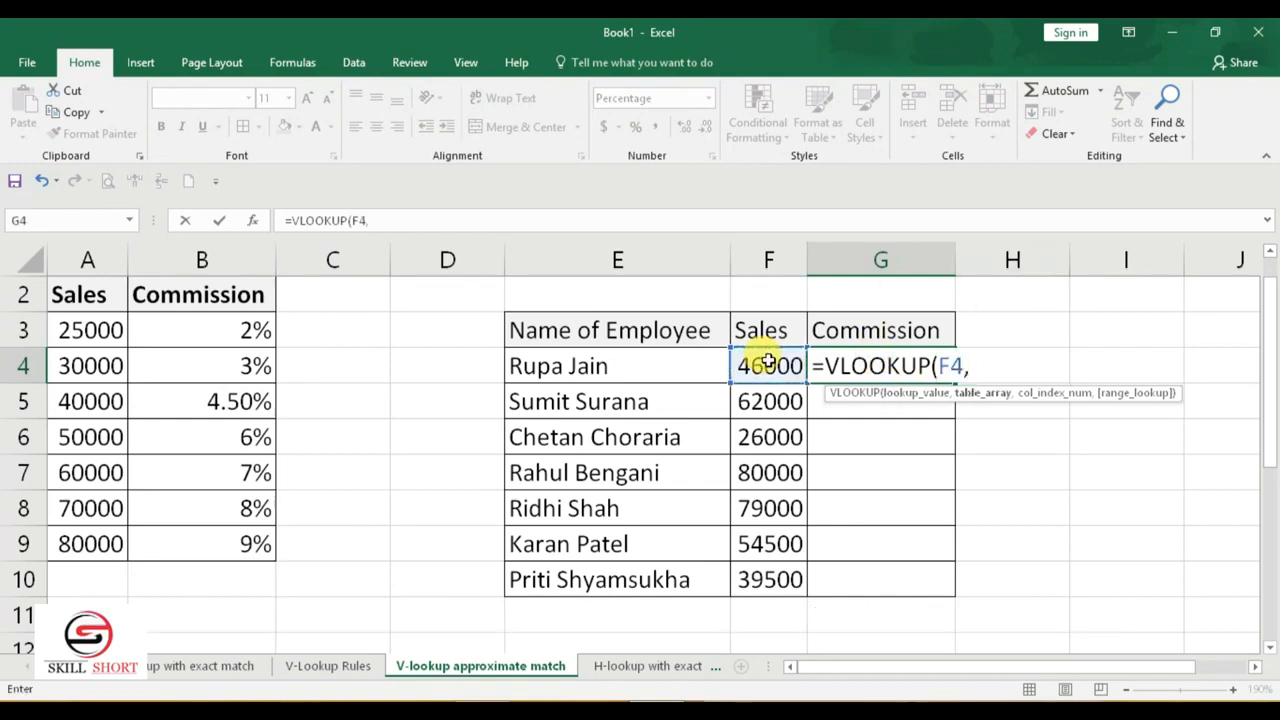
# Set the formula's table array to the sales and commission table as the absolute range $A$2:$B$9.
pyautogui.click(77, 294)
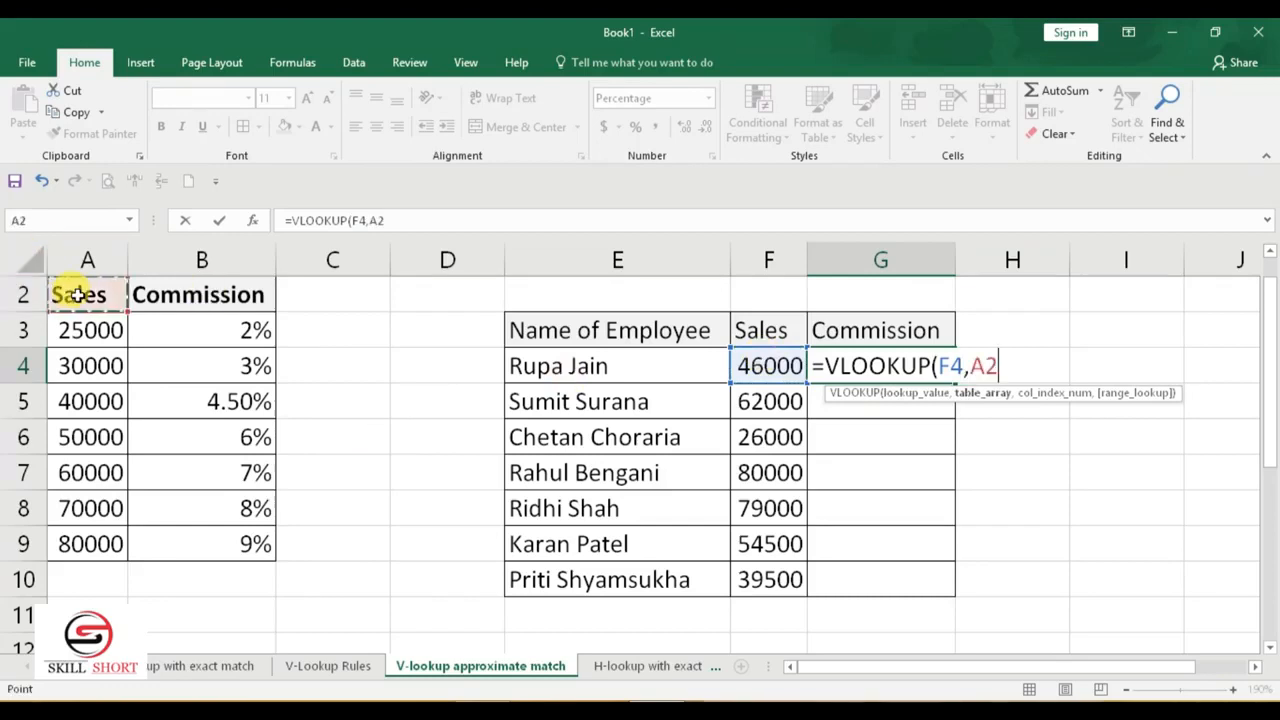
pyautogui.hotkey('shift', 'Right')
pyautogui.hotkey('shift', 'Down')
pyautogui.hotkey('shift', 'Down')
pyautogui.hotkey('shift', 'Down')
pyautogui.hotkey('shift', 'Down')
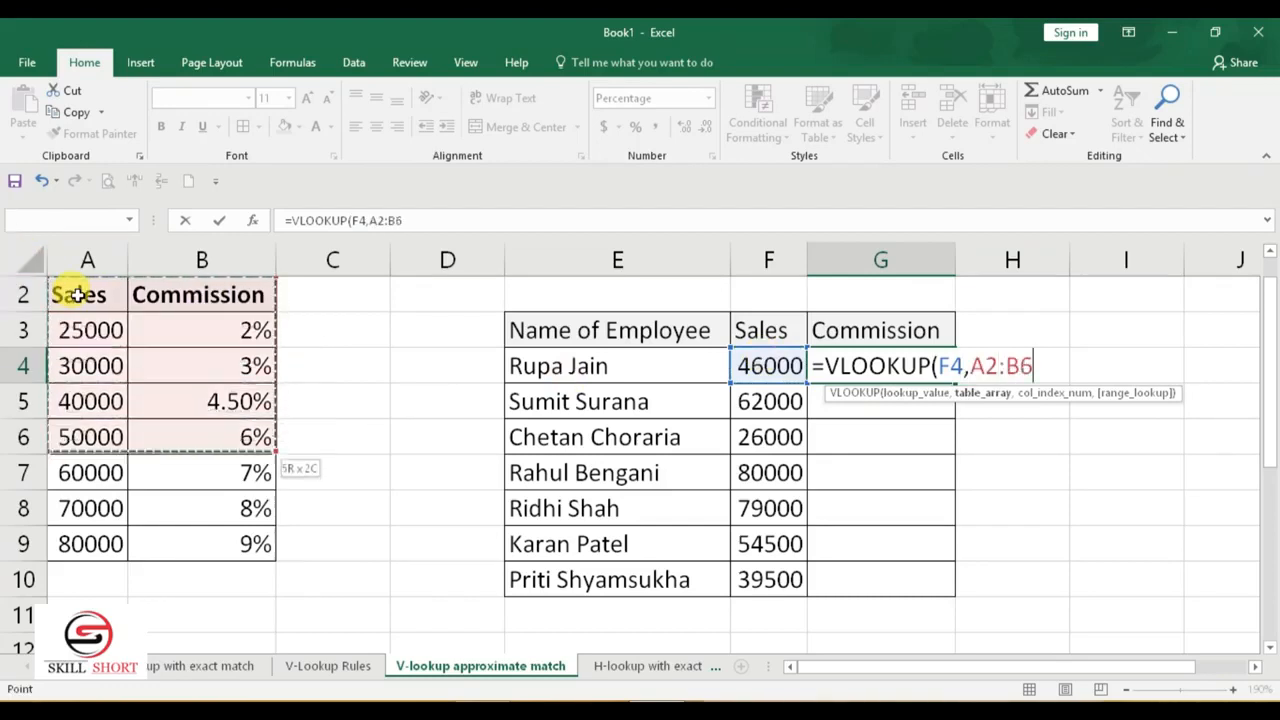
pyautogui.hotkey('shift', 'Down')
pyautogui.hotkey('shift', 'Down')
pyautogui.hotkey('shift', 'Down')
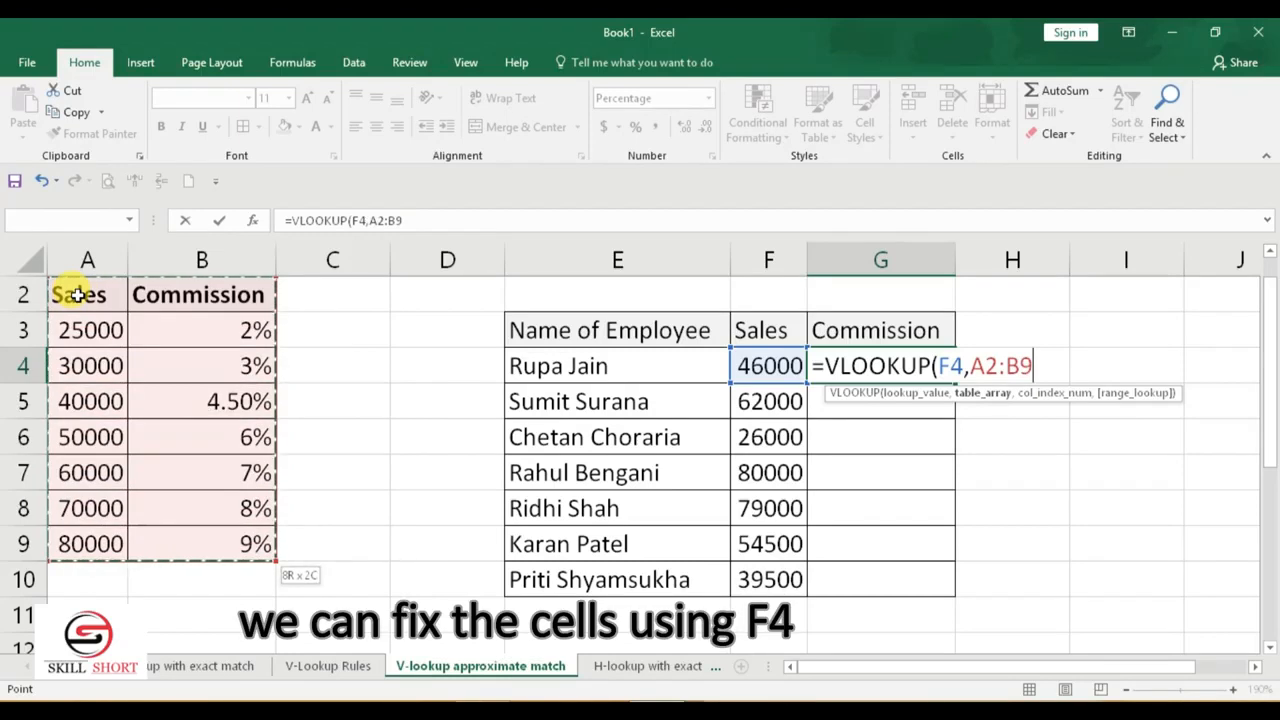
pyautogui.press('F4')
pyautogui.write(',')
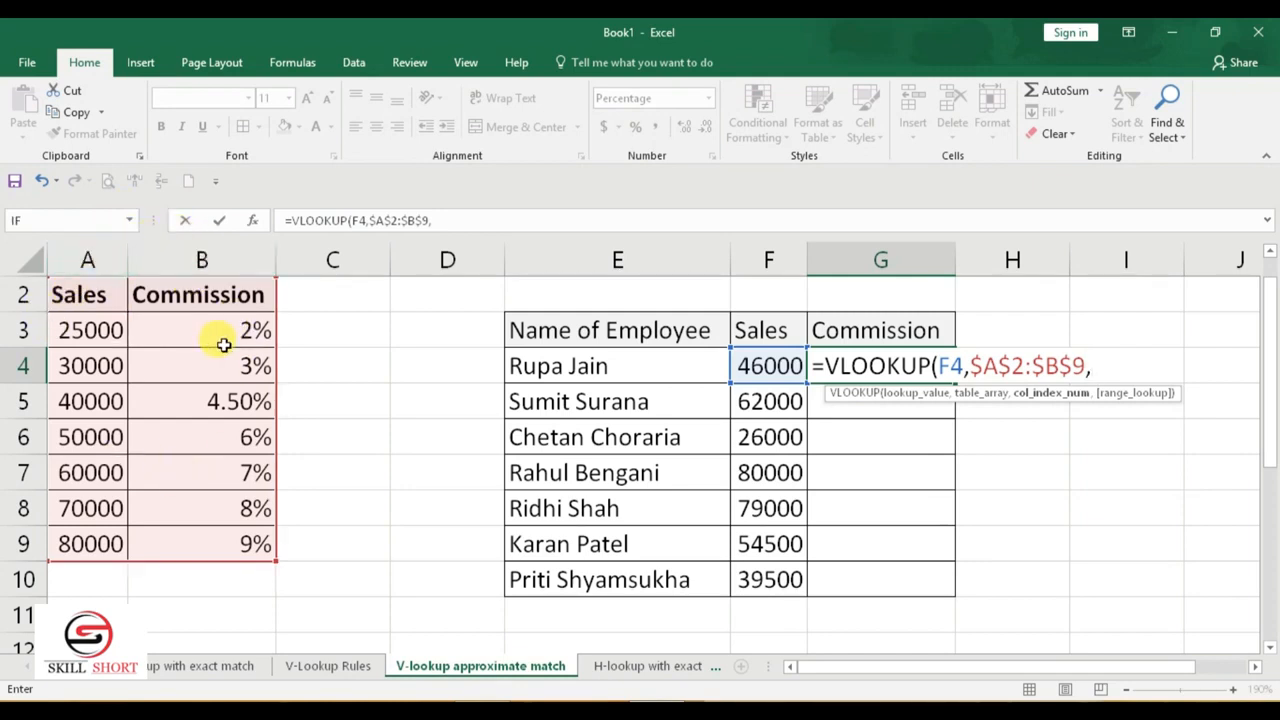
# Complete the VLOOKUP in G4 with column index 2 and range lookup 1 for an approximate match.
pyautogui.write('2,')
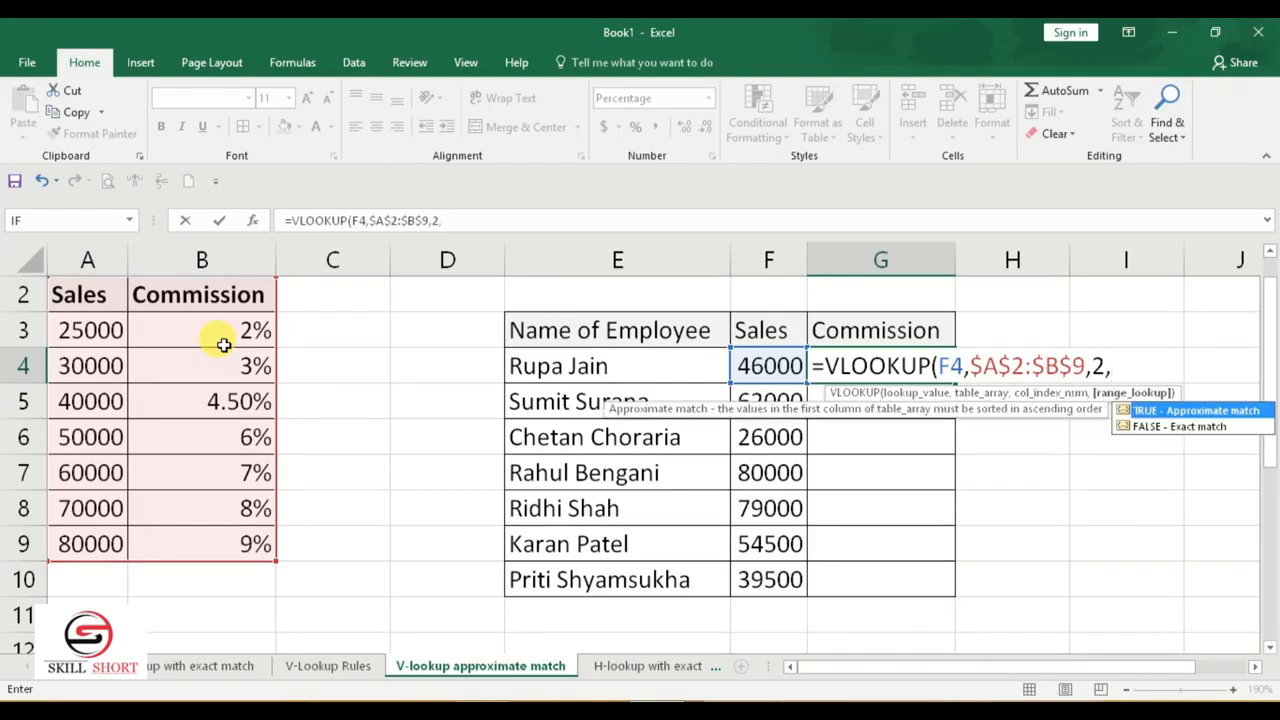
pyautogui.write('1')
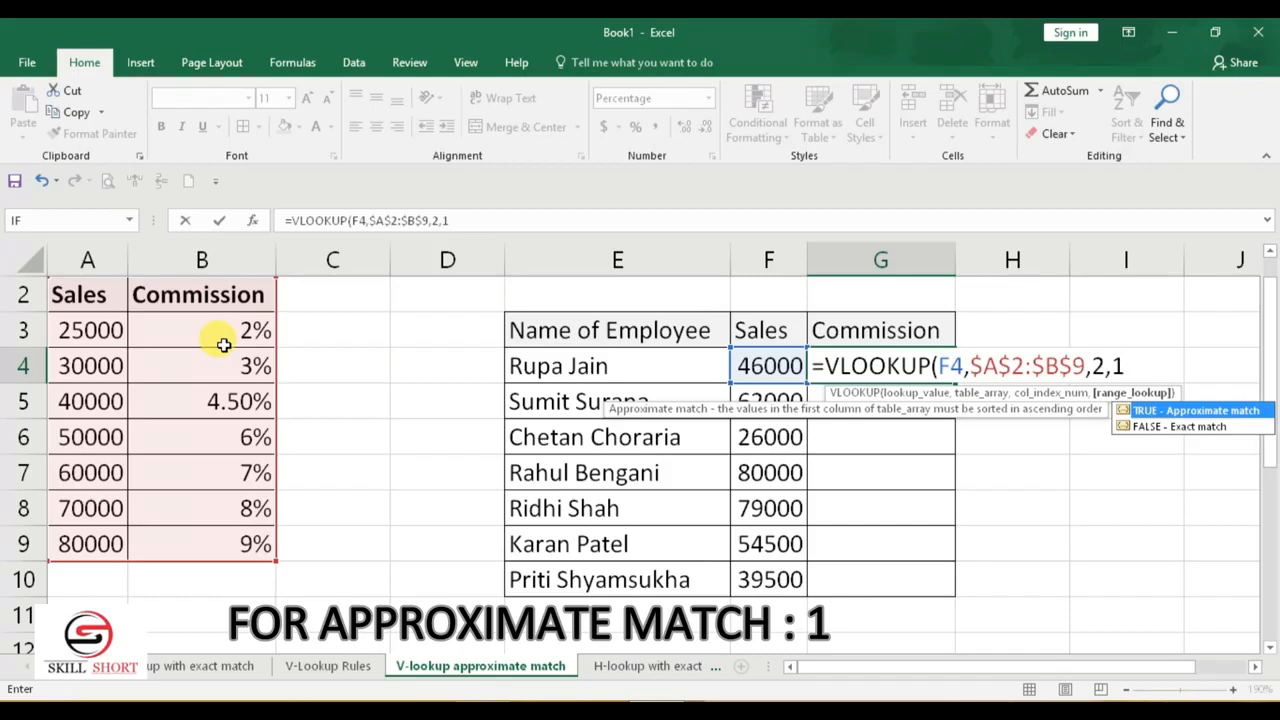
pyautogui.write(')')
pyautogui.press('Return')
# Copy the commission formula from G4 down to G10 for the remaining employees.
pyautogui.press('Up')
pyautogui.hotkey('ctrl', 'c')
pyautogui.hotkey('shift', 'Down')
pyautogui.hotkey('shift', 'Down')
pyautogui.hotkey('shift', 'Down')
pyautogui.hotkey('shift', 'Down')
pyautogui.hotkey('shift', 'Down')
pyautogui.hotkey('shift', 'Down')
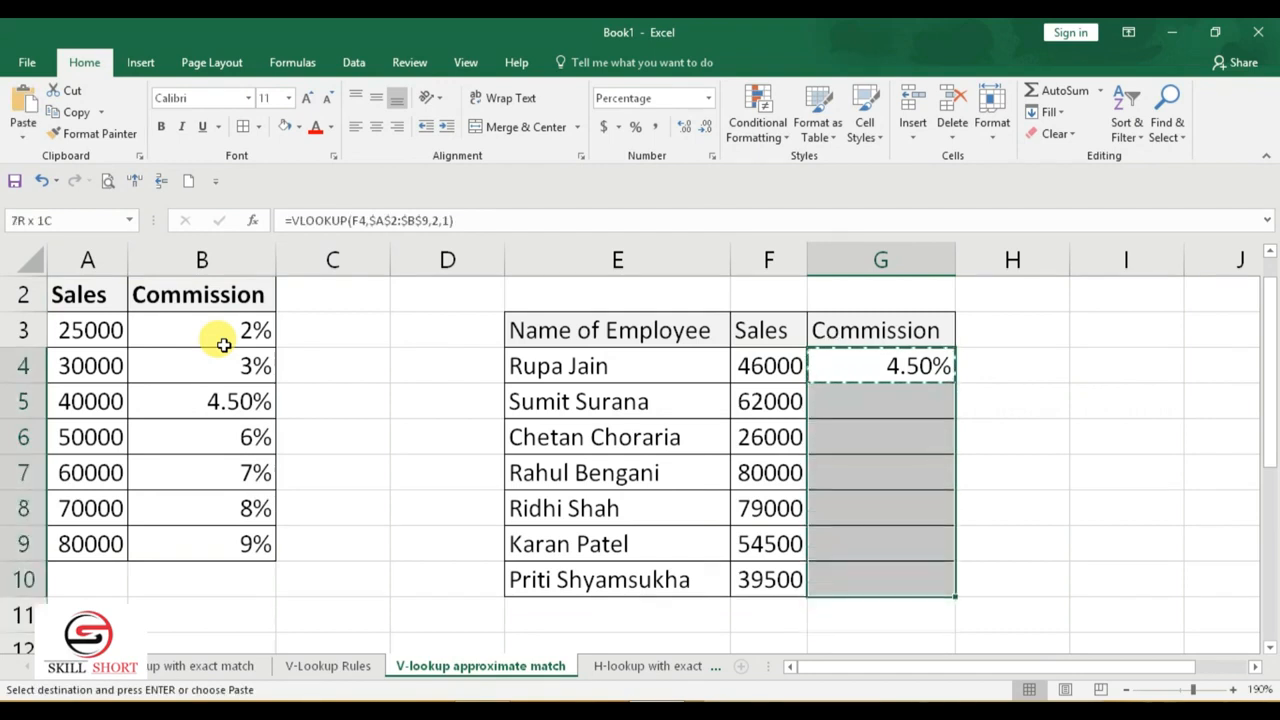
pyautogui.hotkey('ctrl', 'v')
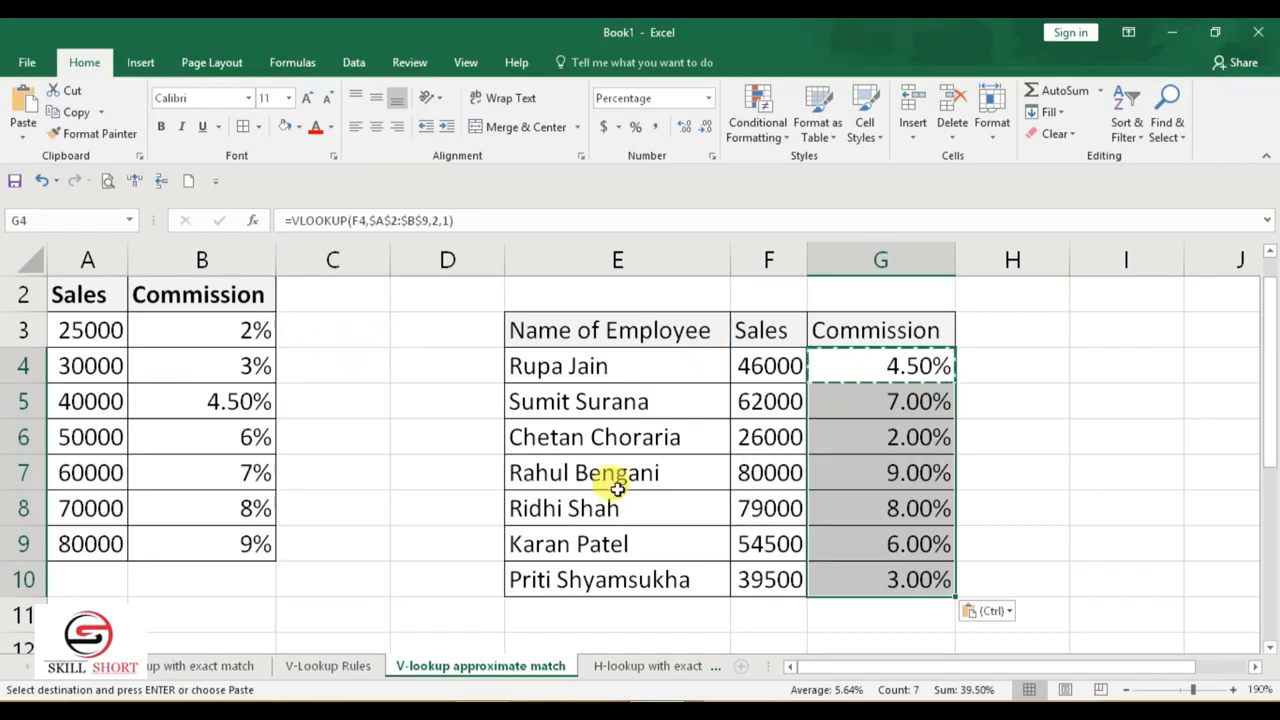
pyautogui.click(861, 489)
pyautogui.press('Escape')
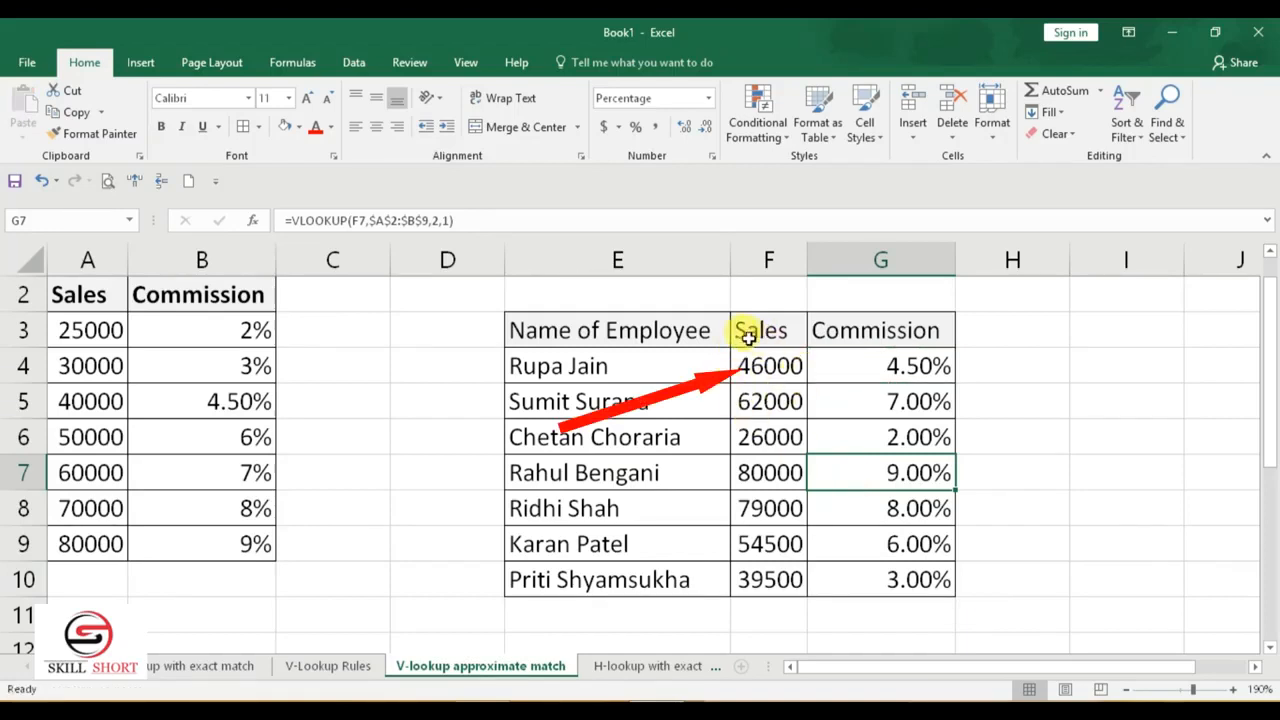
# Compare the sales and commission of the first two employees with the corresponding brackets in the source table.
pyautogui.click(801, 367)
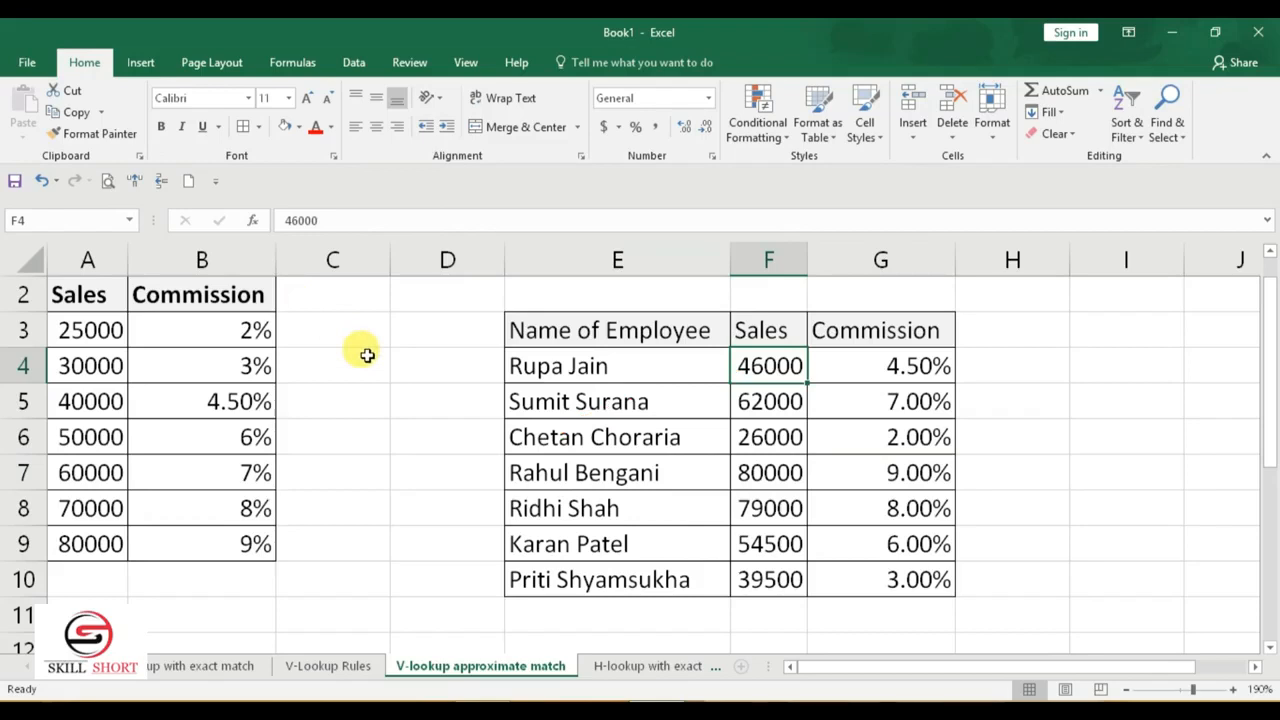
pyautogui.click(66, 401)
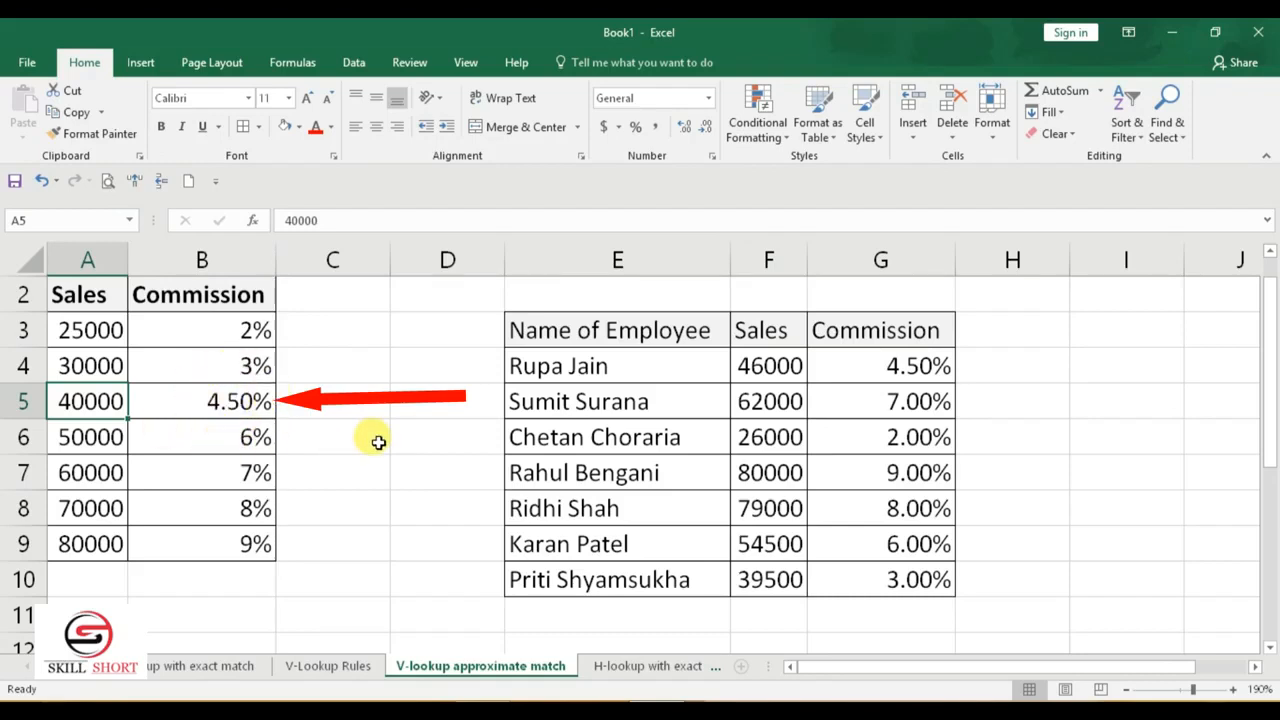
pyautogui.click(890, 366)
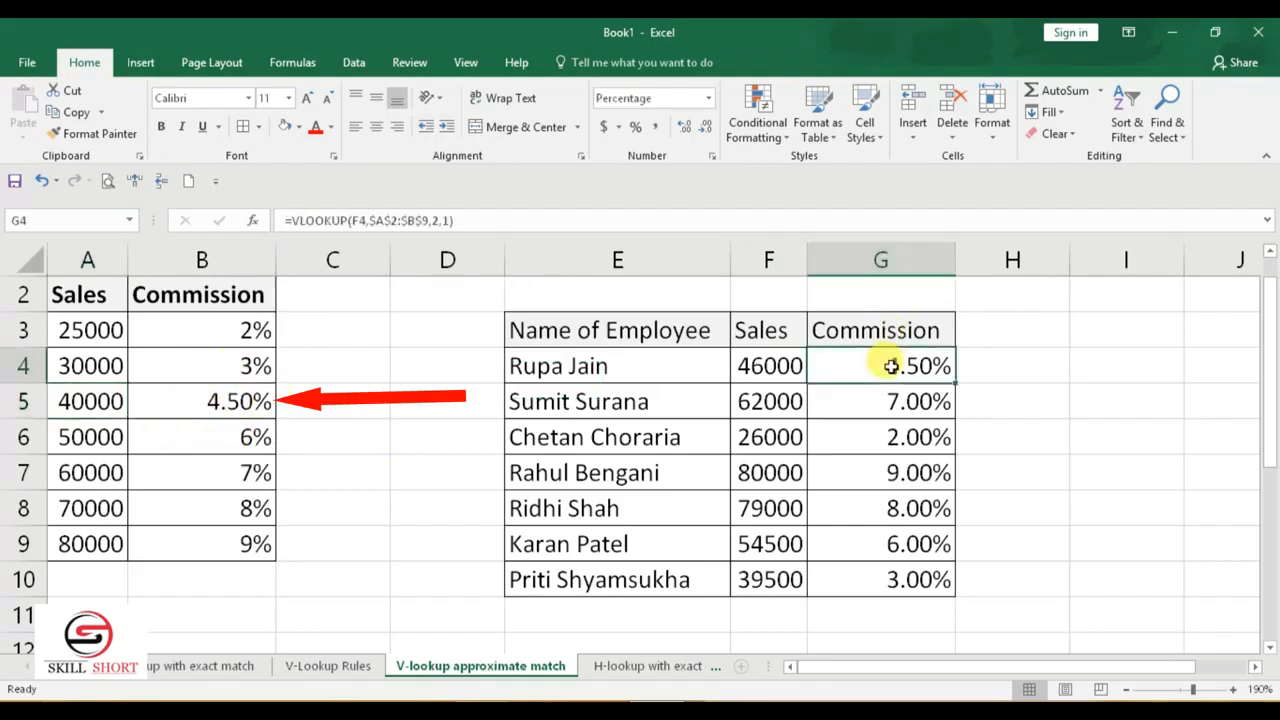
pyautogui.click(763, 410)
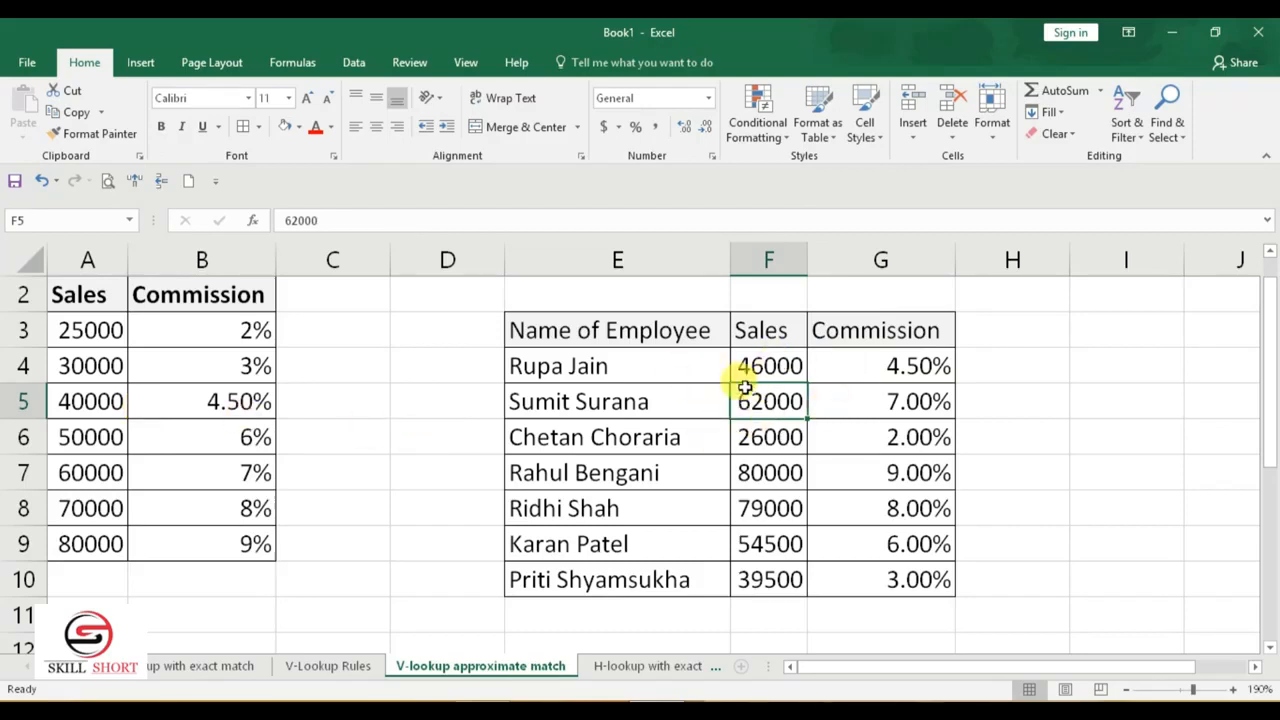
pyautogui.click(70, 467)
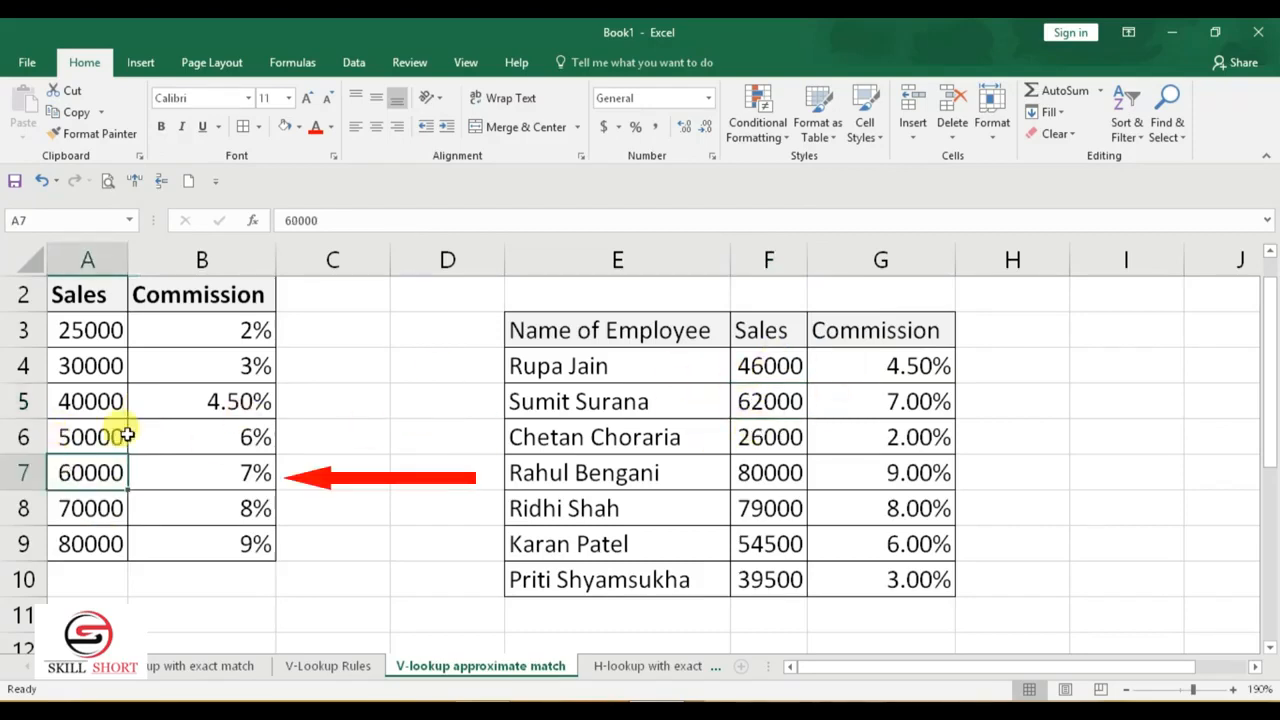
pyautogui.click(890, 408)
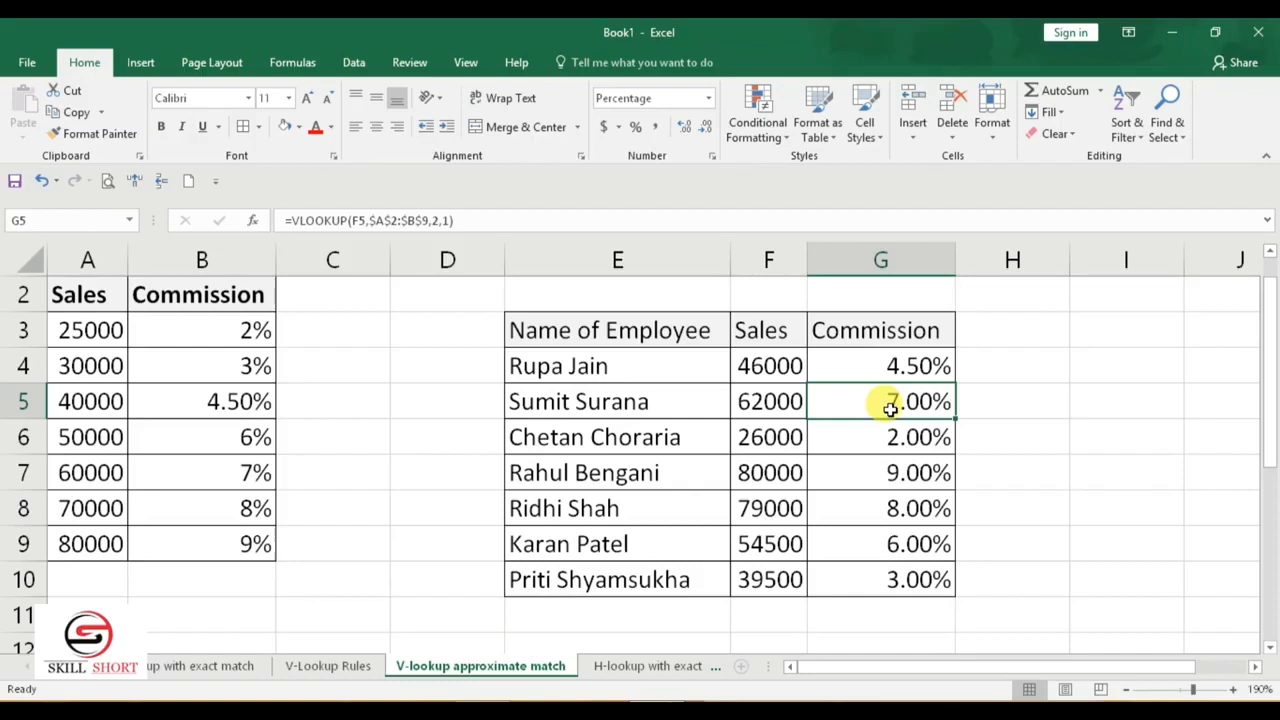
pyautogui.click(779, 368)
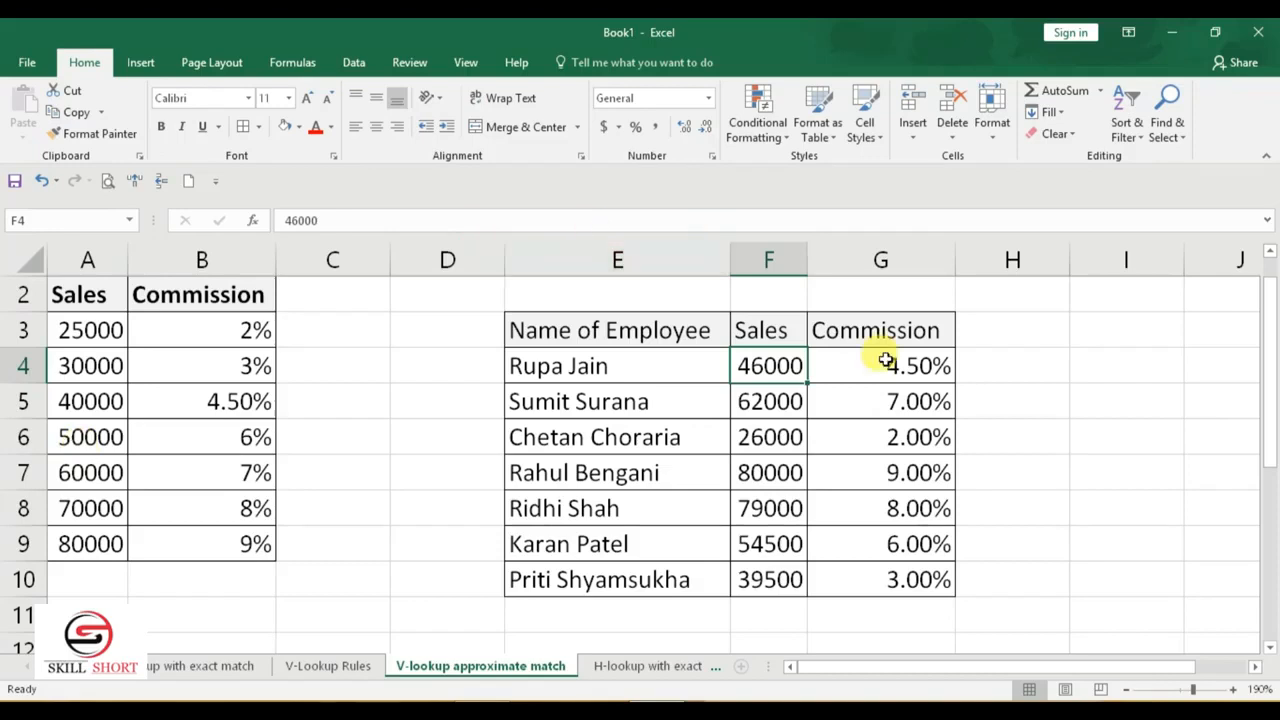
pyautogui.click(938, 367)
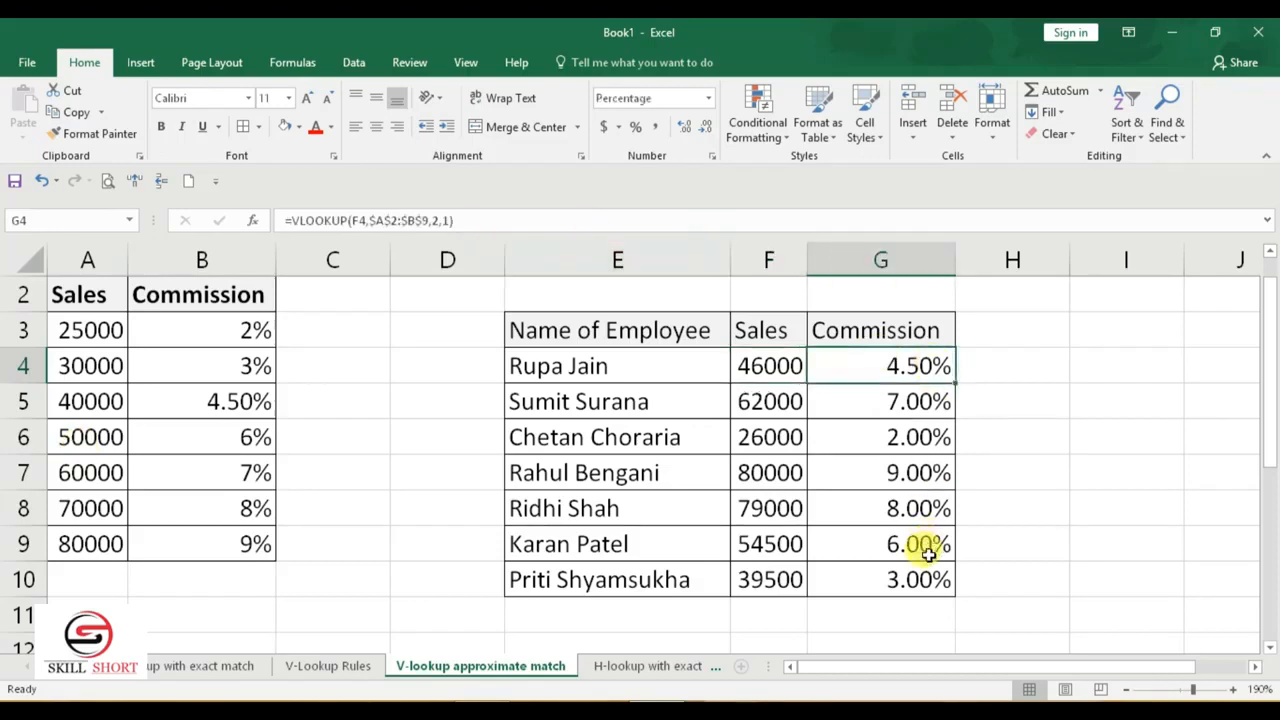